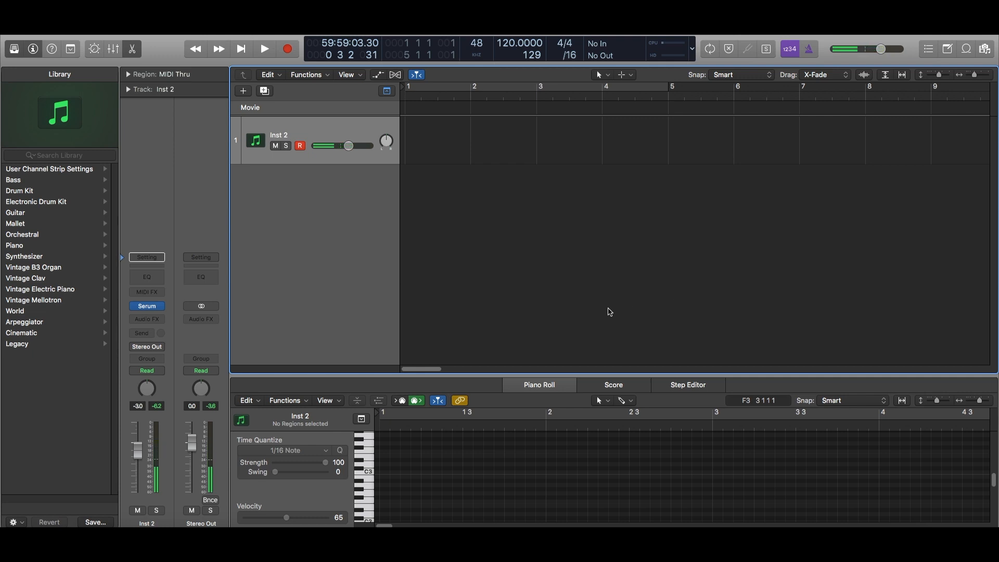
- Create one software instrument track with Serum and load the Analog_BD_Sin wavetable into oscillator A
key("alt+super+n")
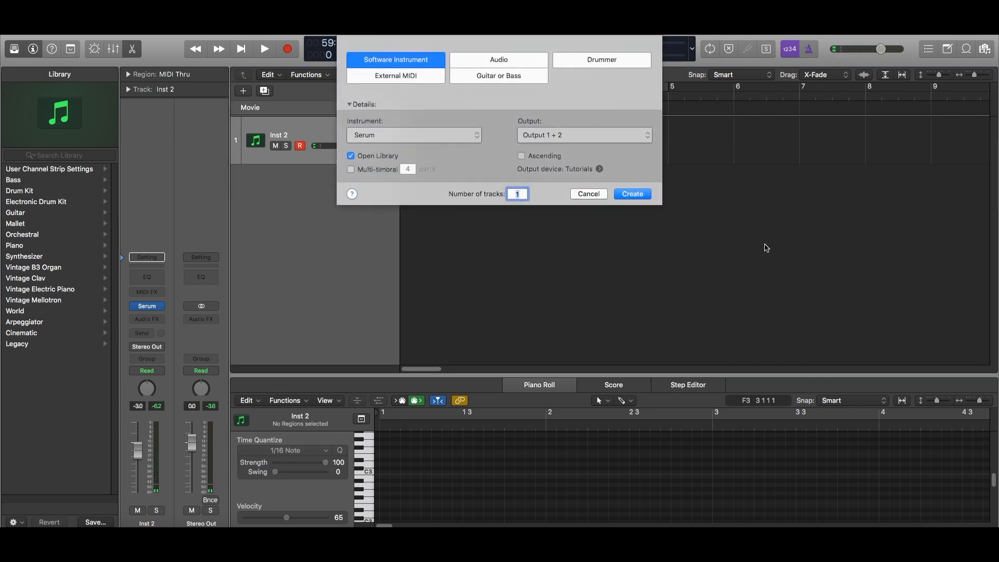
key("Return")
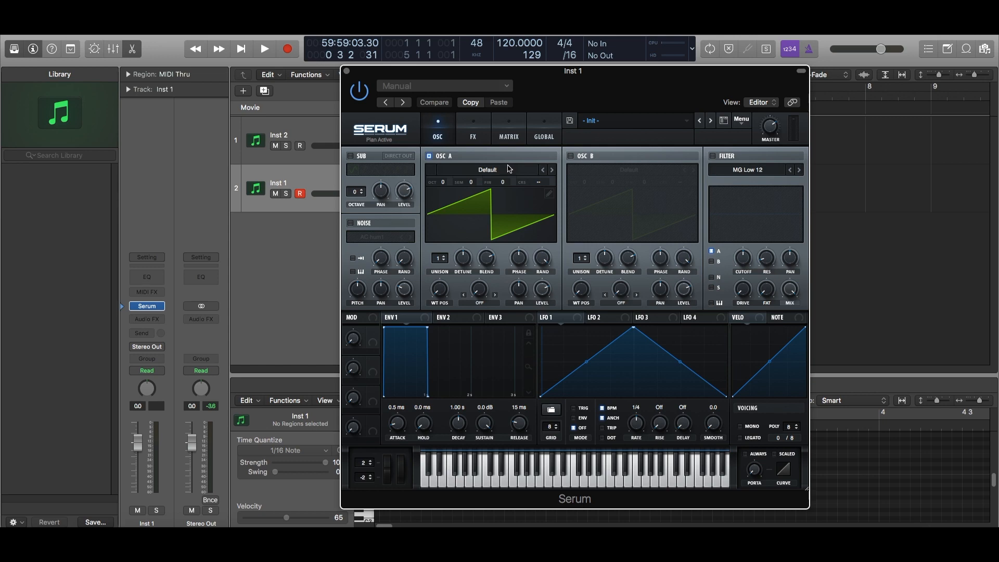
left_click(494, 172)
mouse_move(499, 183)
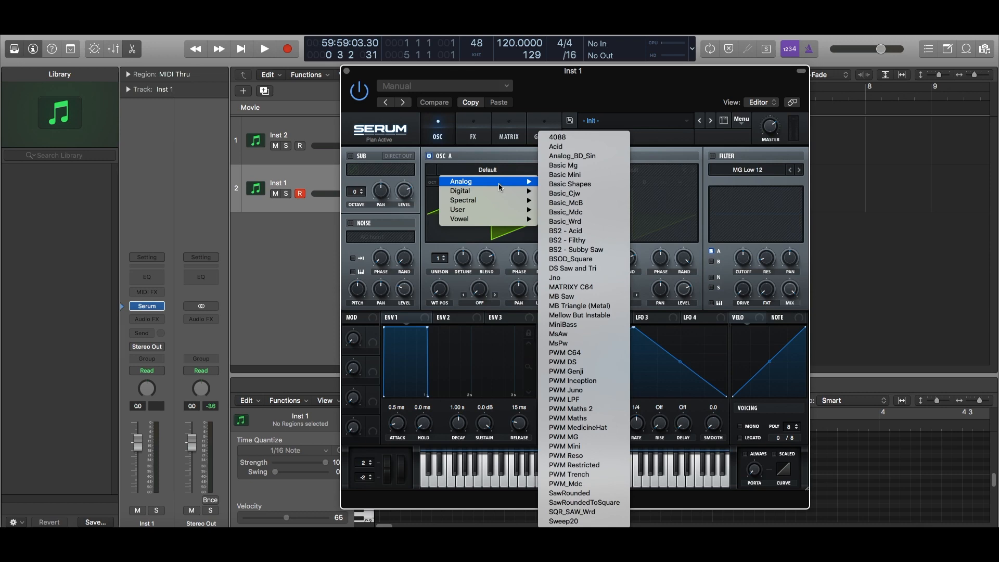
left_click(601, 157)
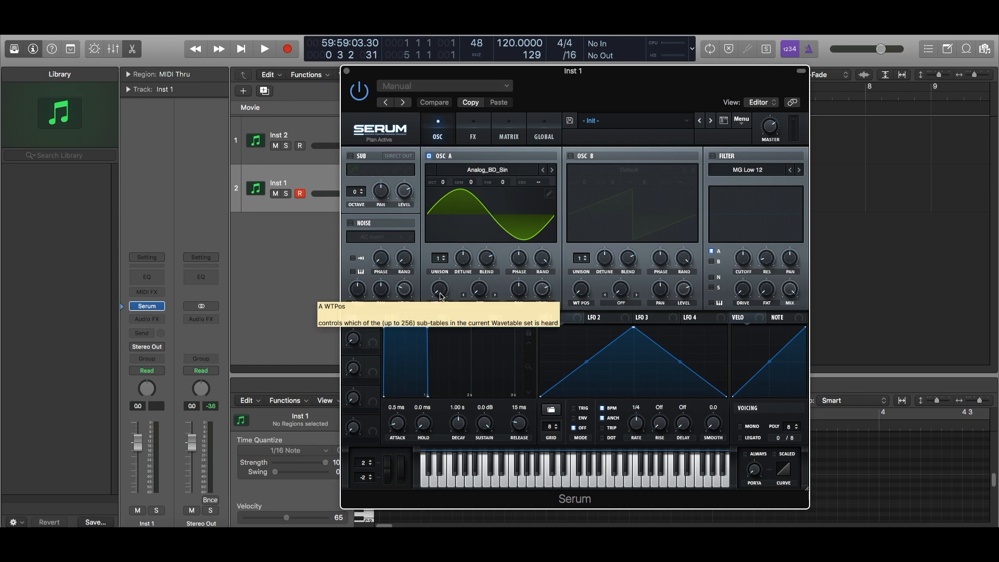
- Raise oscillator A's wavetable position until the plain sine turns into a slightly distorted sine shape
left_click_drag(441, 296, 453, 156)
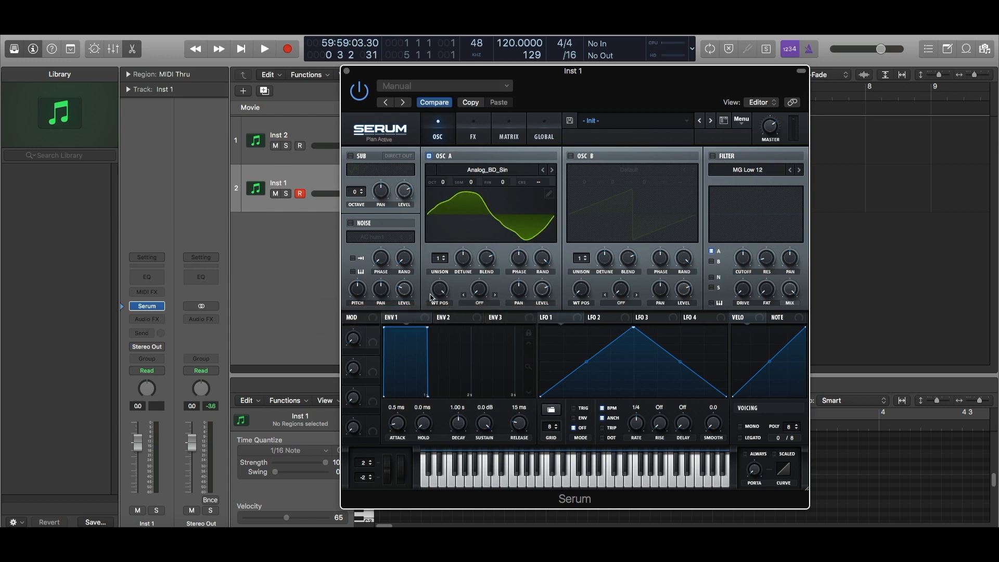
left_click_drag(438, 292, 421, 404)
left_click_drag(441, 288, 441, 320)
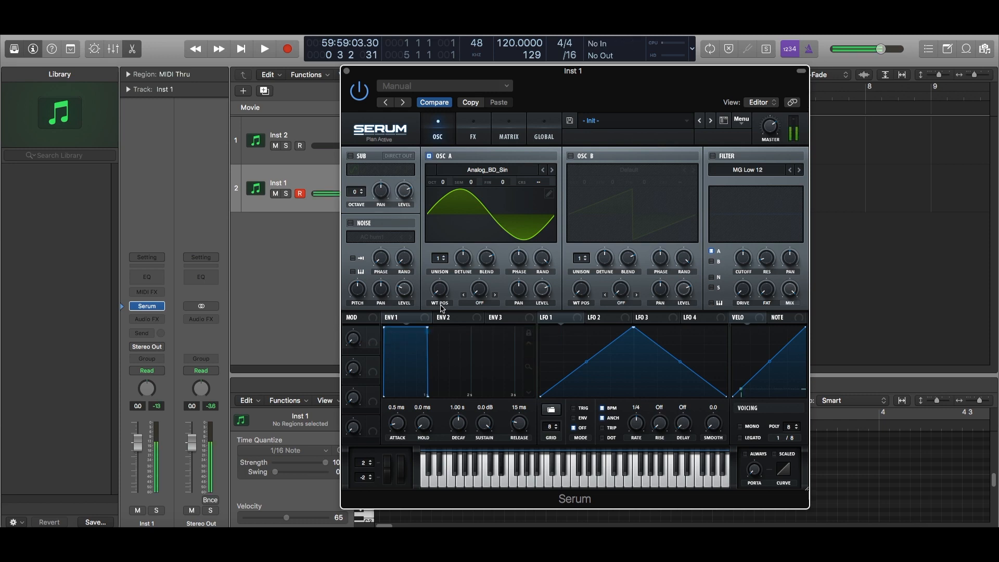
left_click_drag(441, 259, 446, 144)
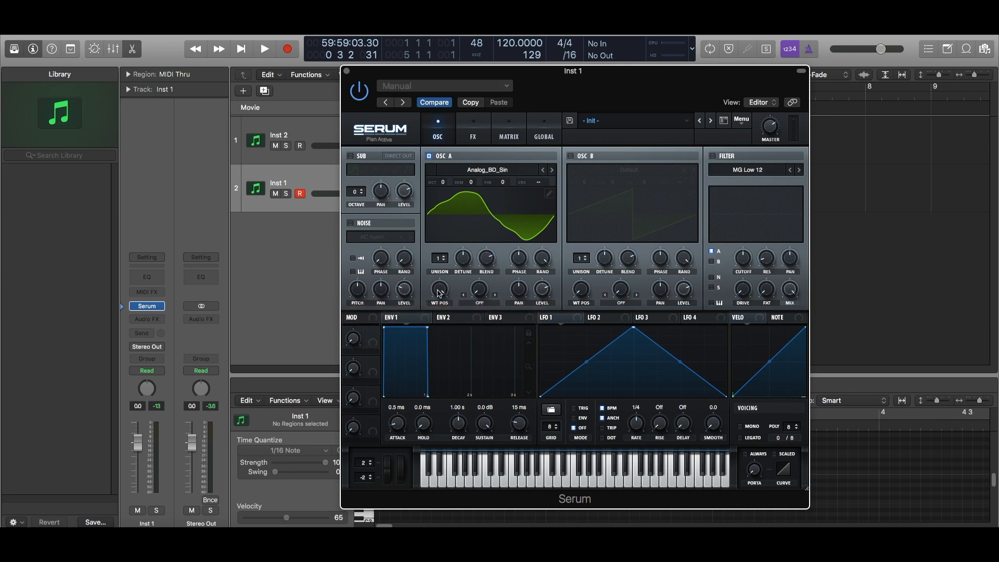
mouse_move(440, 292)
left_mouse_down()
mouse_move(428, 351)
mouse_move(456, 281)
mouse_move(457, 317)
mouse_move(457, 290)
mouse_move(450, 296)
left_mouse_up()
- Set LFO 1 as the source in the first row of the modulation matrix
left_click(474, 138)
left_click(433, 140)
left_click(509, 138)
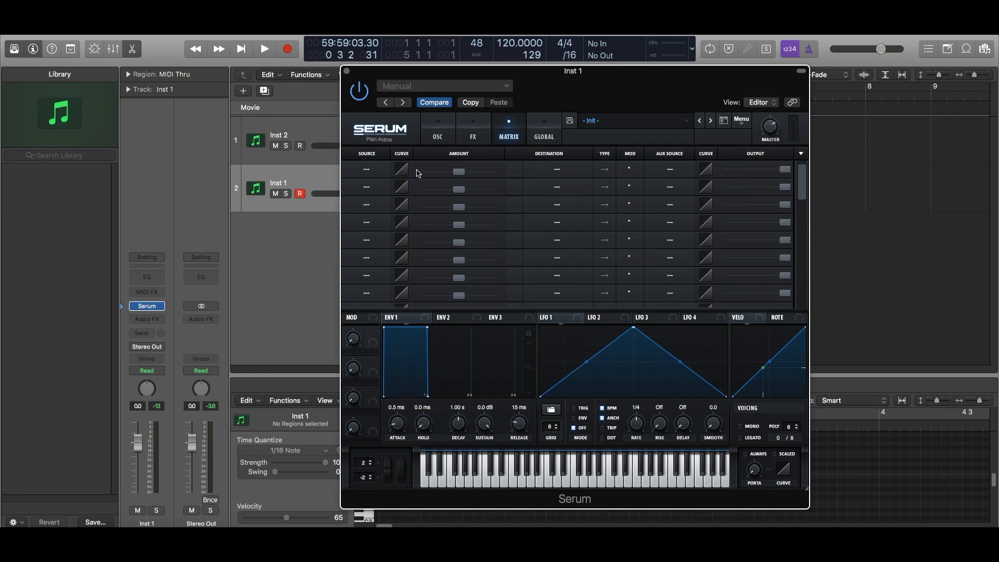
left_click(381, 168)
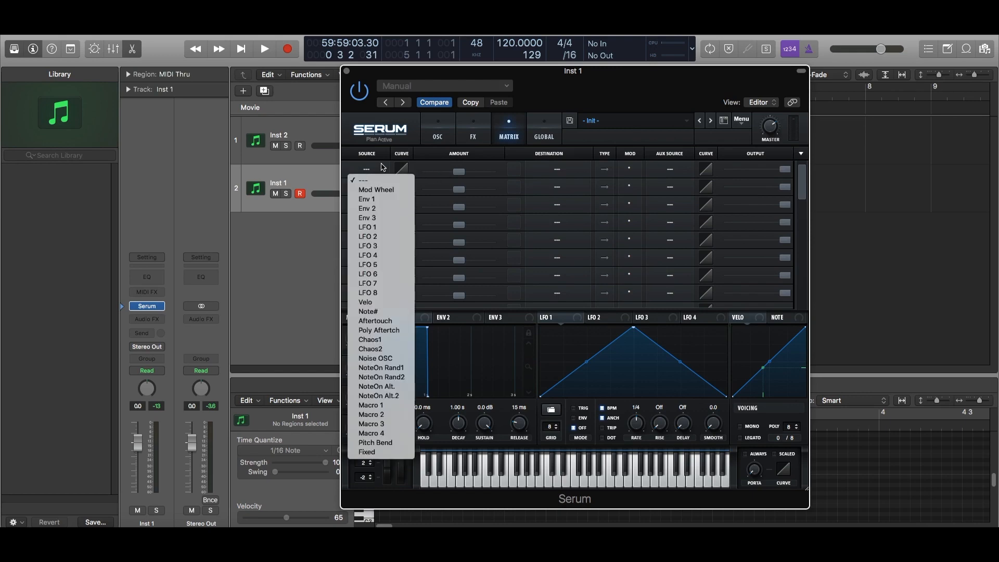
left_click(393, 226)
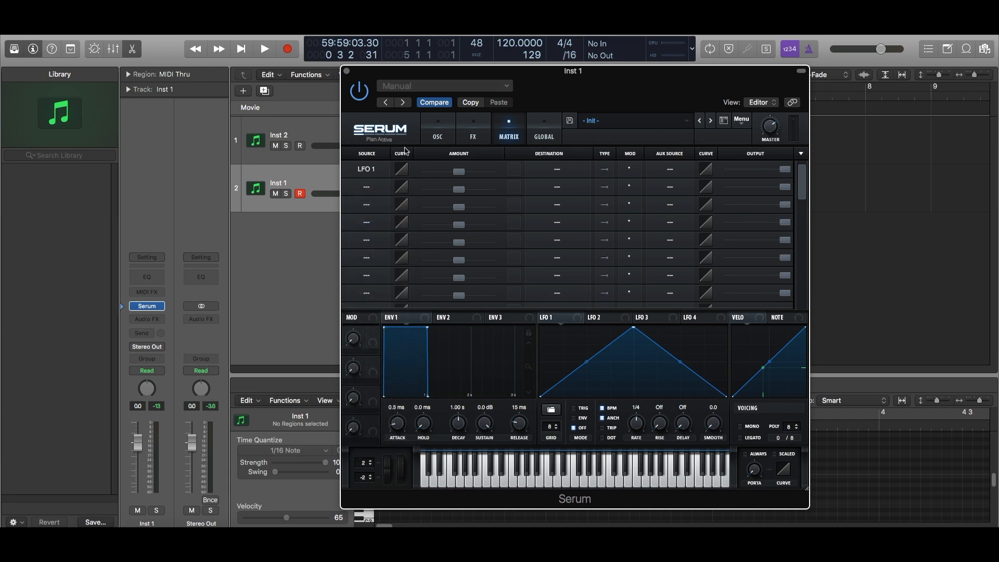
- Set LFO 1 to Trig mode and reshape it into a steep downward curve that starts at full height
left_click(441, 134)
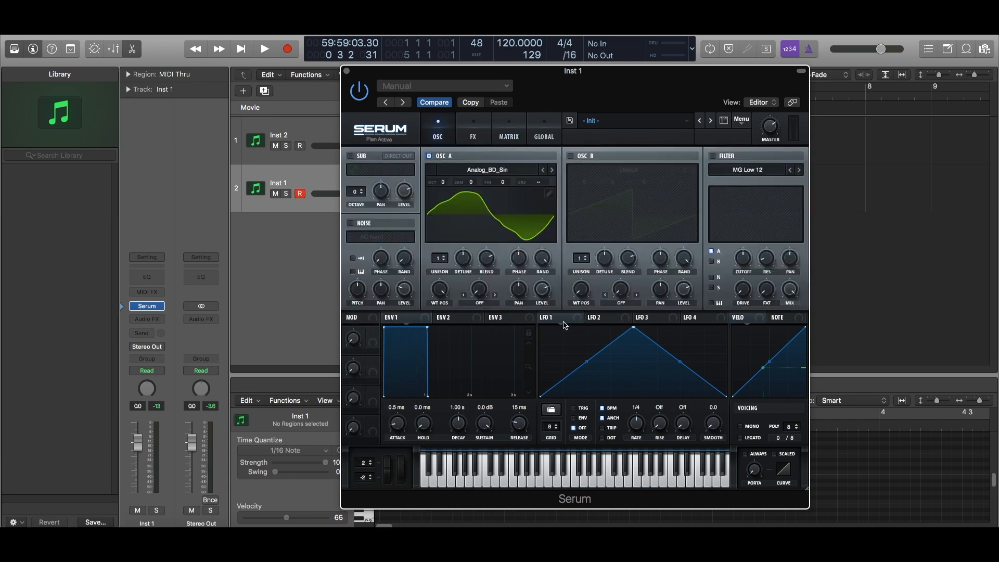
left_click(579, 409)
left_click_drag(634, 329, 521, 322)
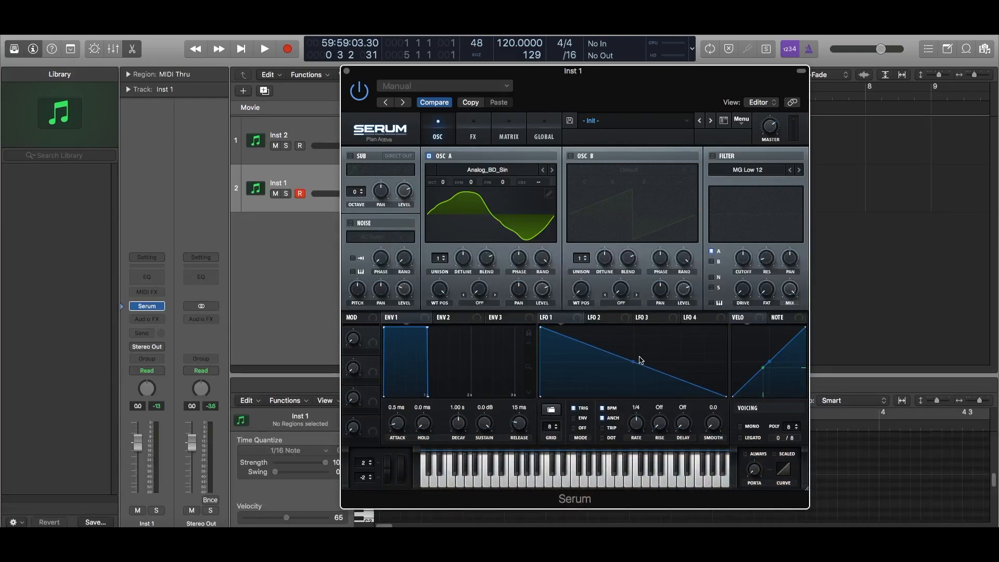
left_click_drag(639, 358, 592, 389)
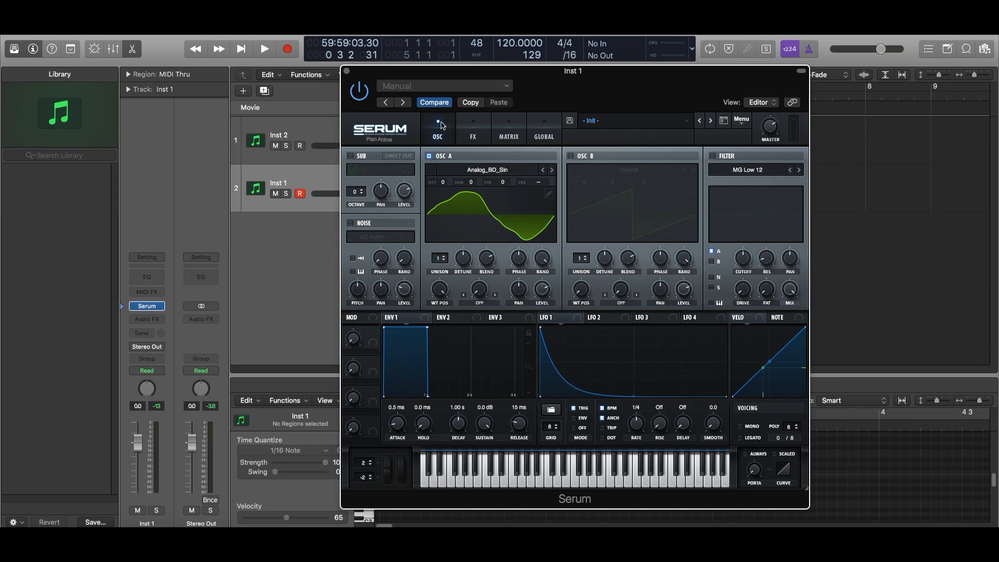
- Route LFO 1 to the Global Mast.Tun destination in the matrix and raise its amount to about halfway positive
left_click(500, 133)
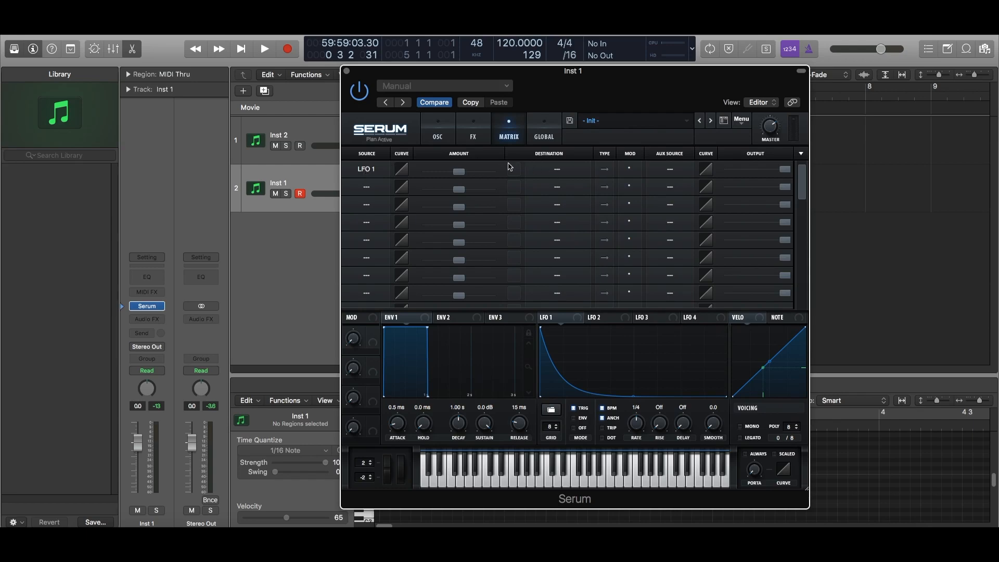
left_click(557, 169)
mouse_move(573, 226)
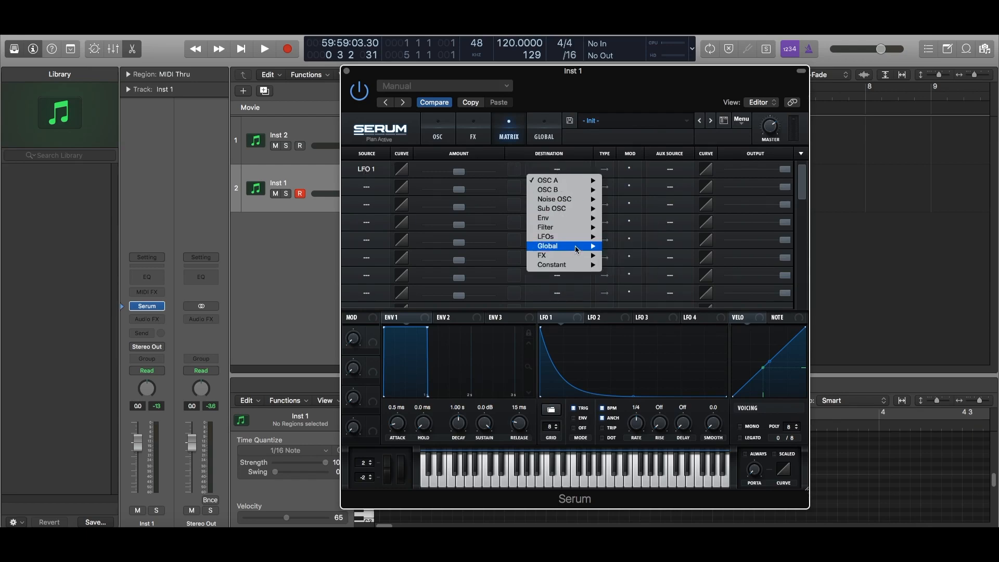
mouse_move(575, 245)
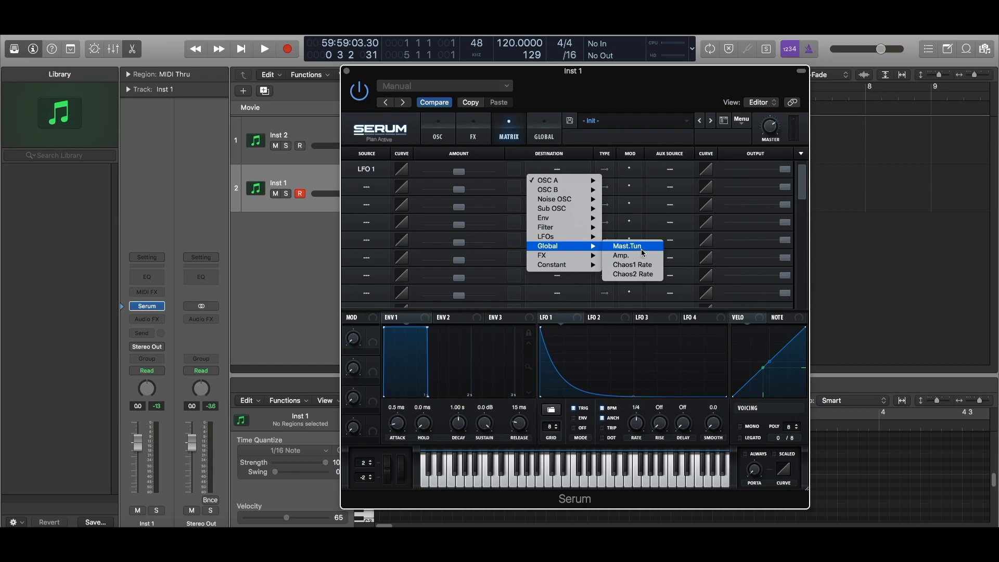
left_click(639, 247)
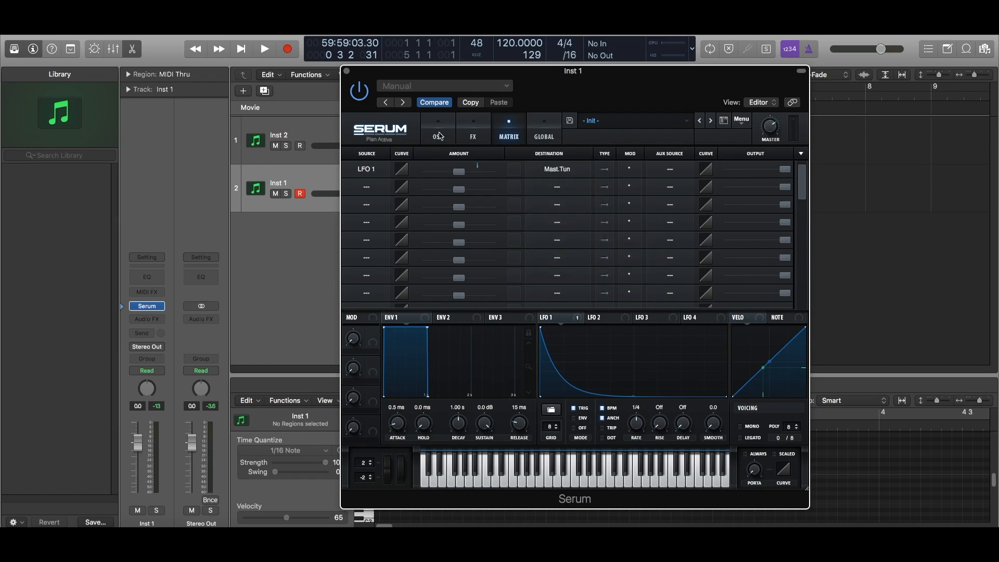
mouse_move(461, 171)
left_mouse_down()
mouse_move(477, 176)
mouse_move(465, 177)
left_mouse_up()
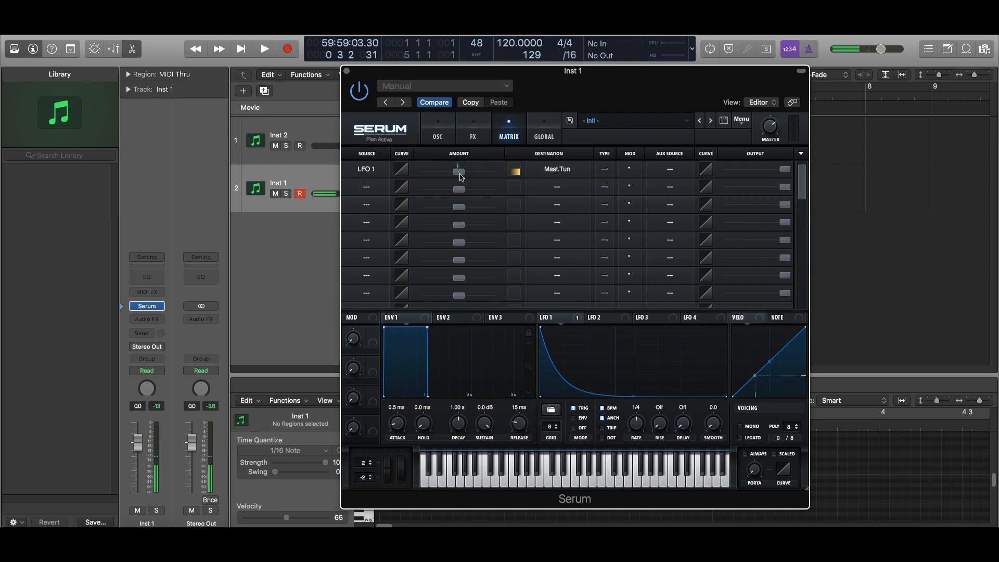
left_click_drag(461, 176, 480, 177)
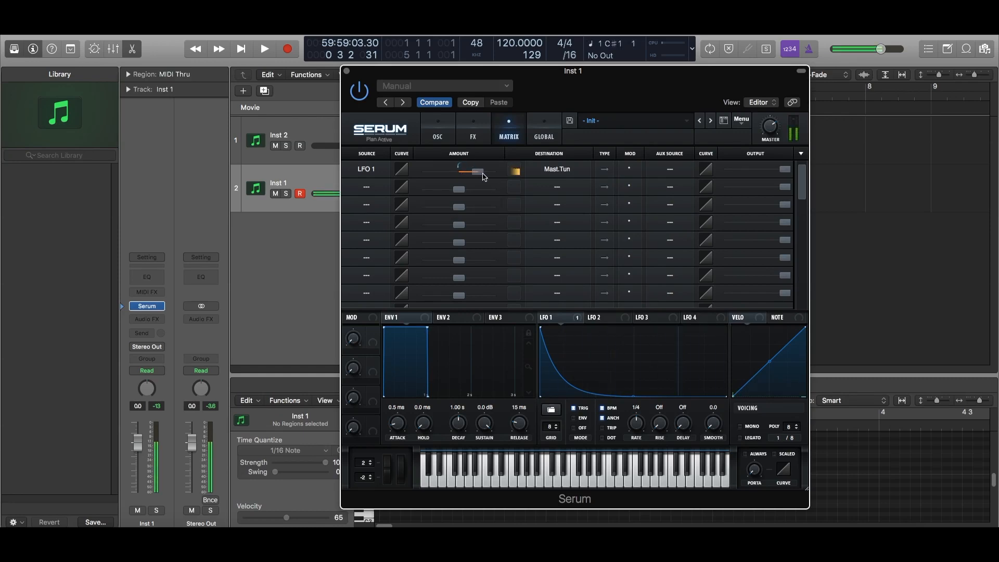
- Switch LFO 1's mode to Env
left_click(426, 140)
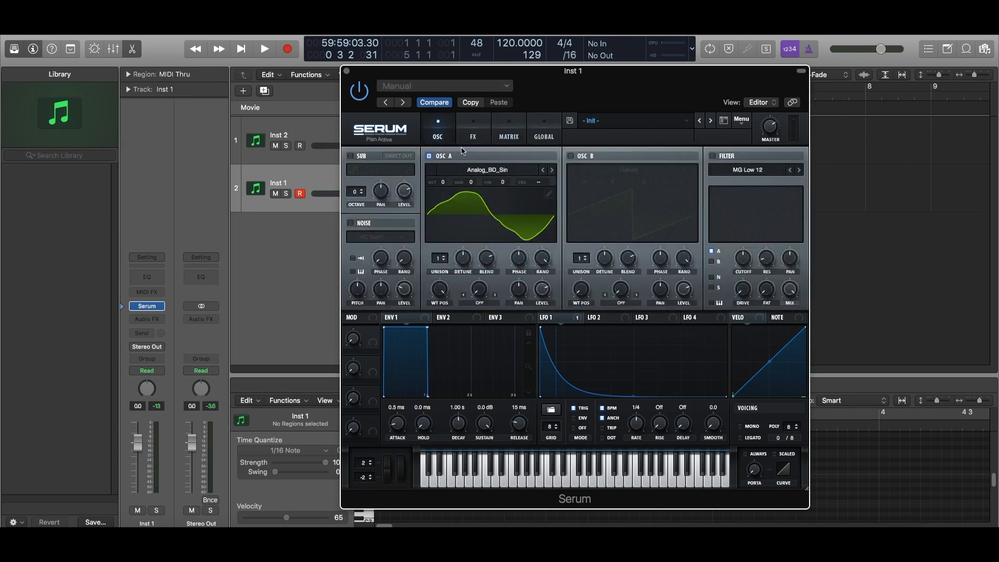
left_click(574, 419)
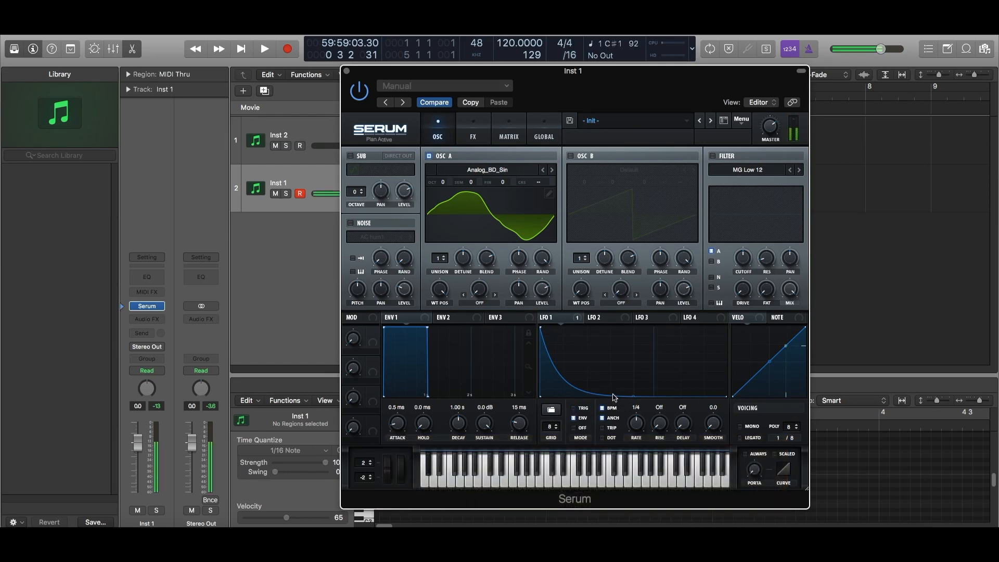
left_click(473, 136)
left_click(451, 136)
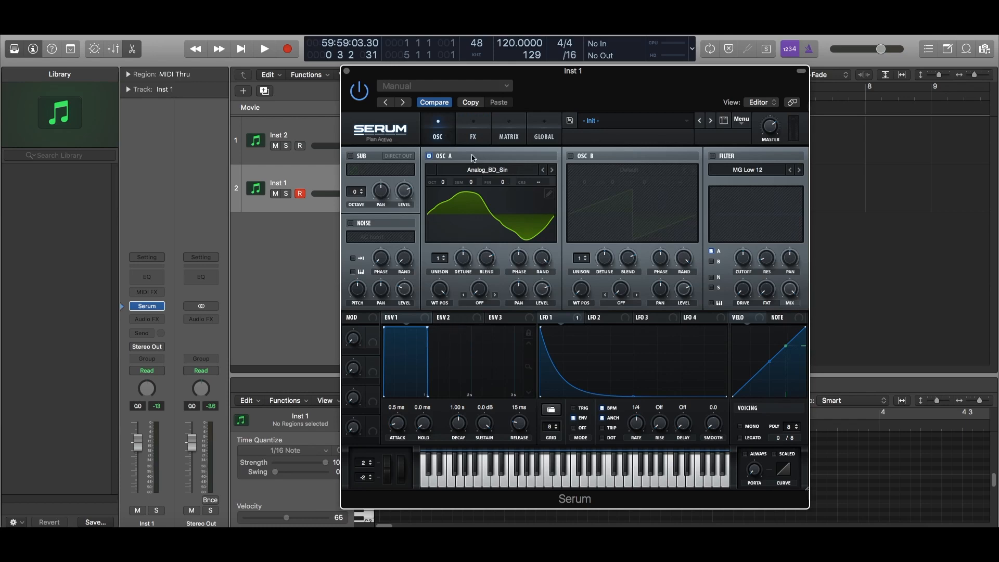
- Enable the Distortion effect and set its type to Zero-Square
left_click(488, 130)
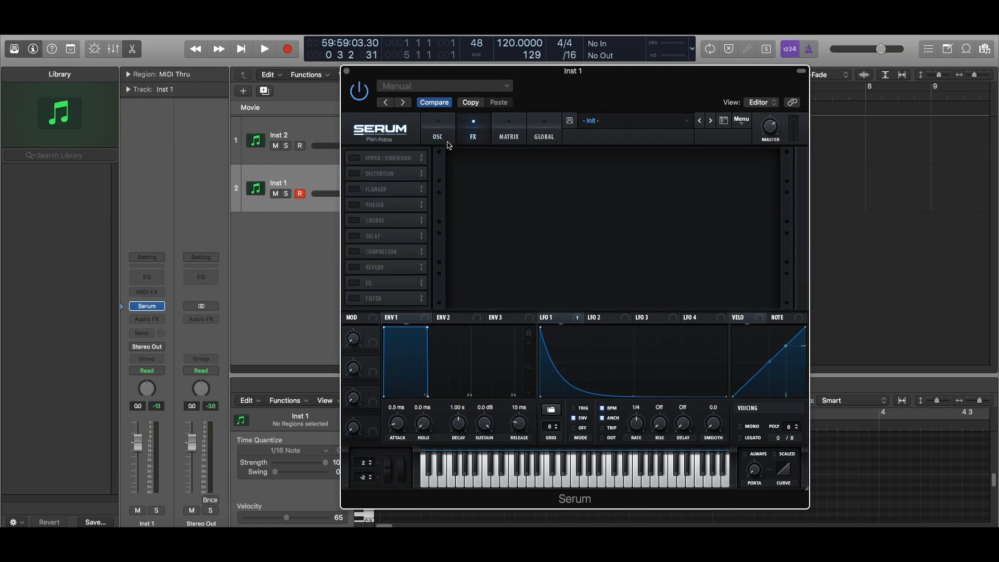
left_click(355, 173)
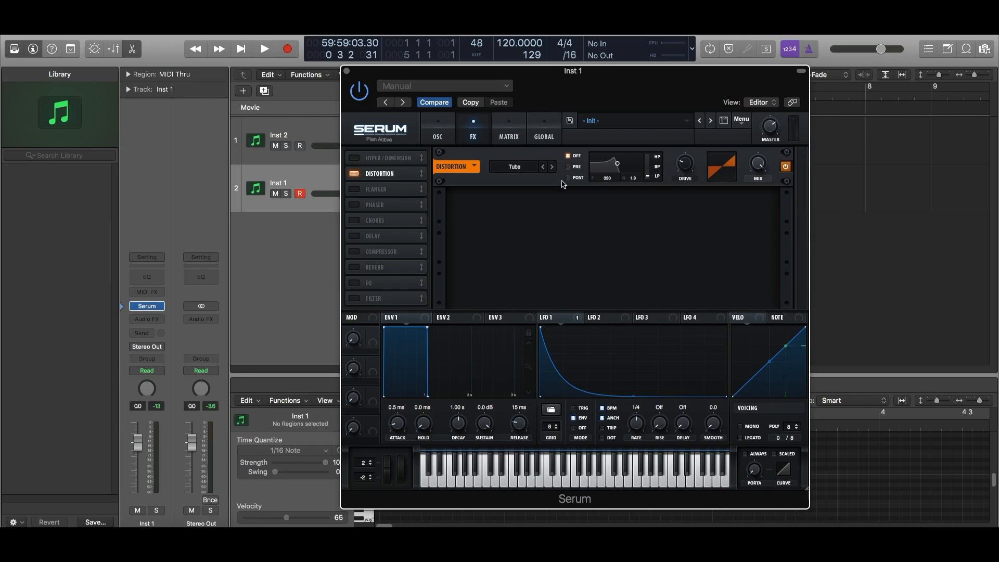
left_click(522, 171)
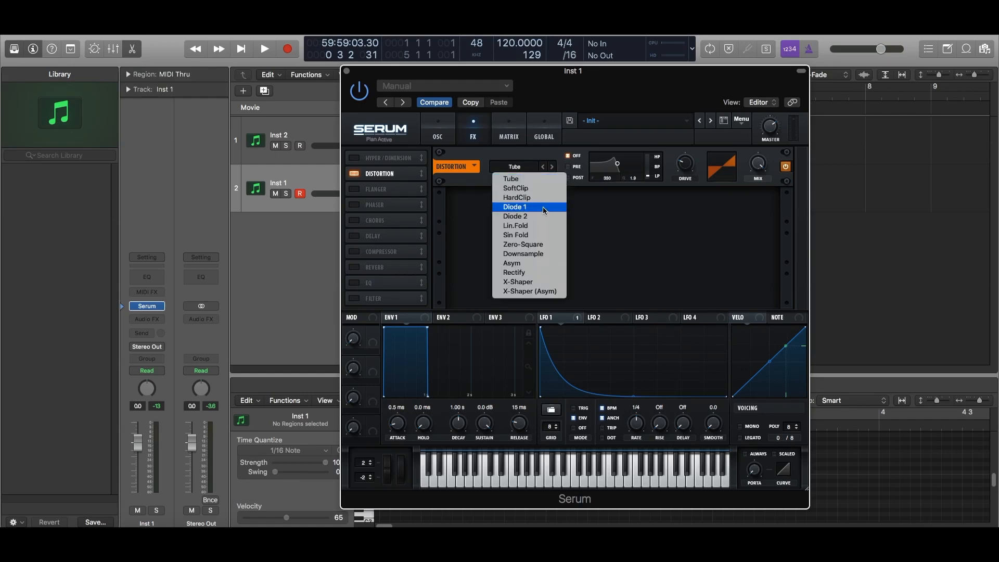
left_click(545, 245)
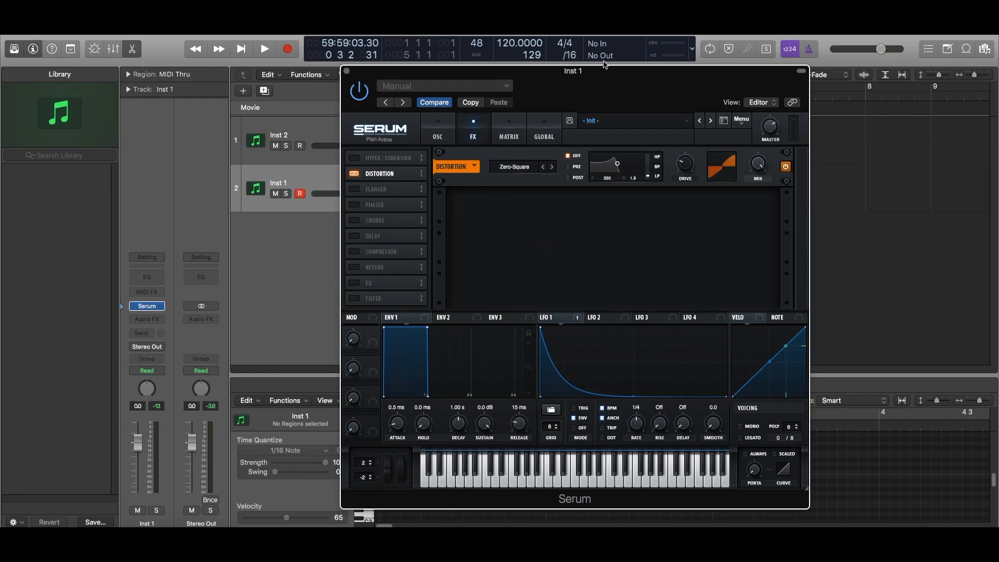
- Reposition the Serum plug-in window so the volume controls of both instrument tracks are uncovered
left_click_drag(603, 63, 526, 55)
mouse_move(607, 152)
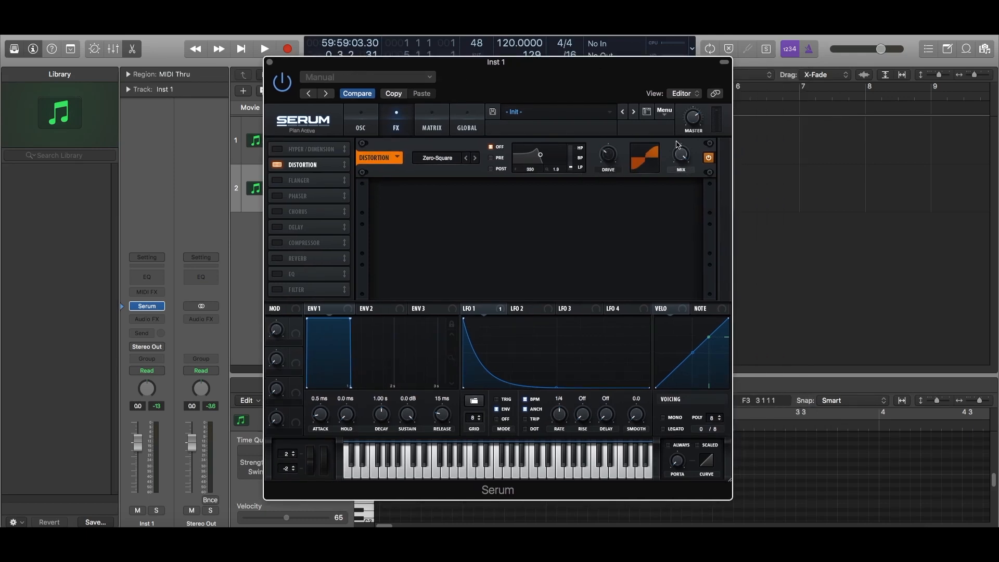
left_click_drag(581, 80, 678, 163)
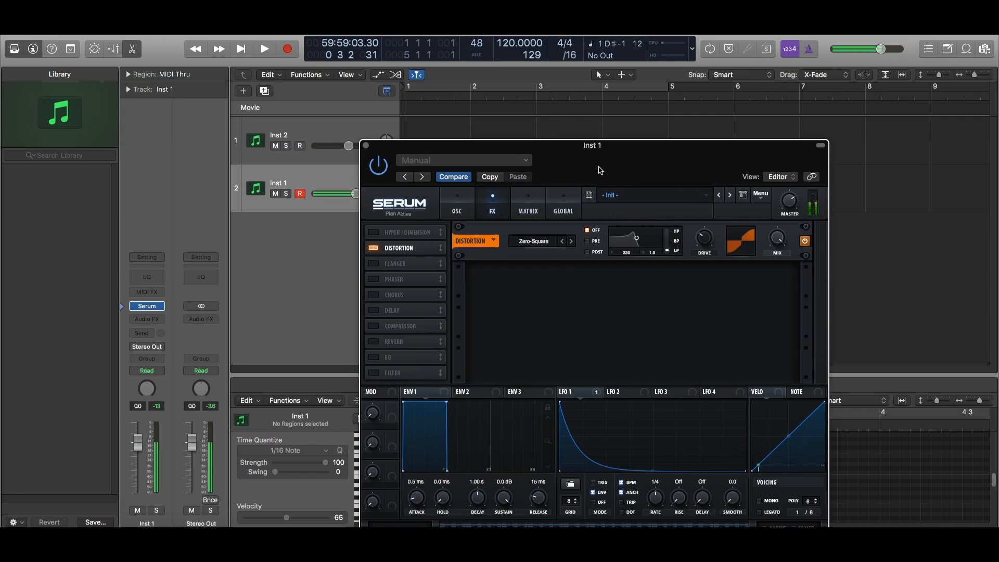
left_click_drag(603, 172, 622, 109)
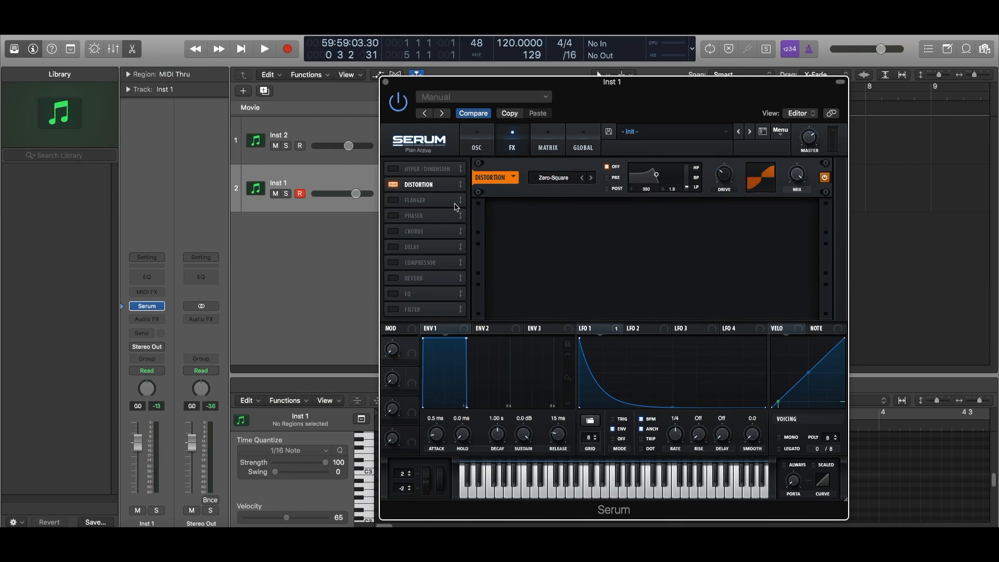
- Enable the Filter effect, set its type to MG Low 18, and lower its cutoff slightly
left_click(395, 312)
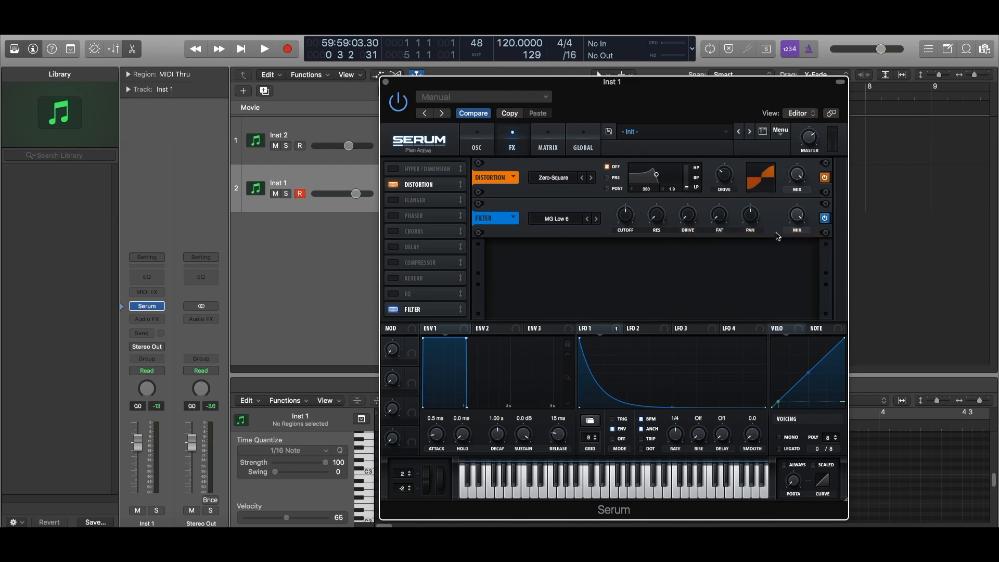
left_click(579, 224)
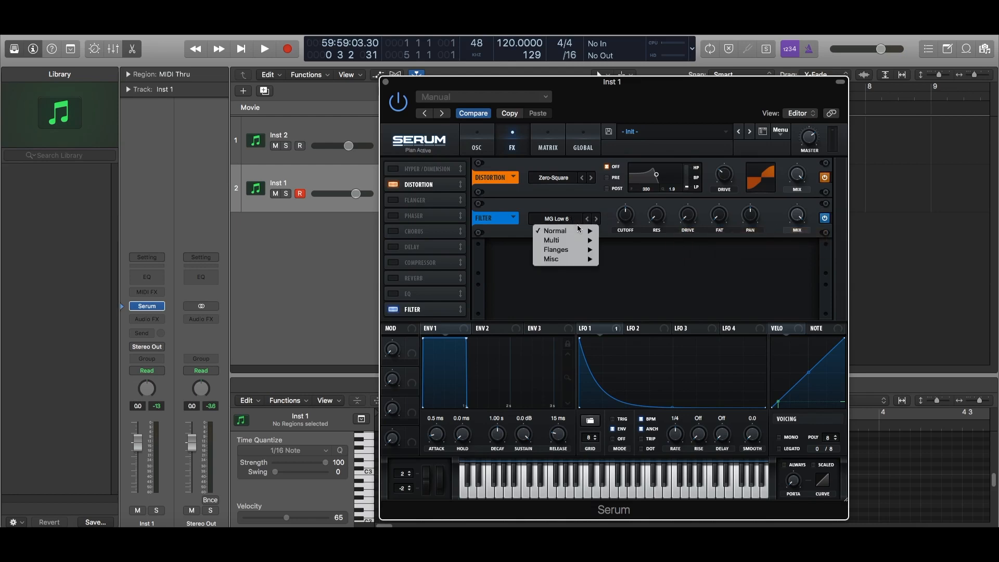
mouse_move(579, 232)
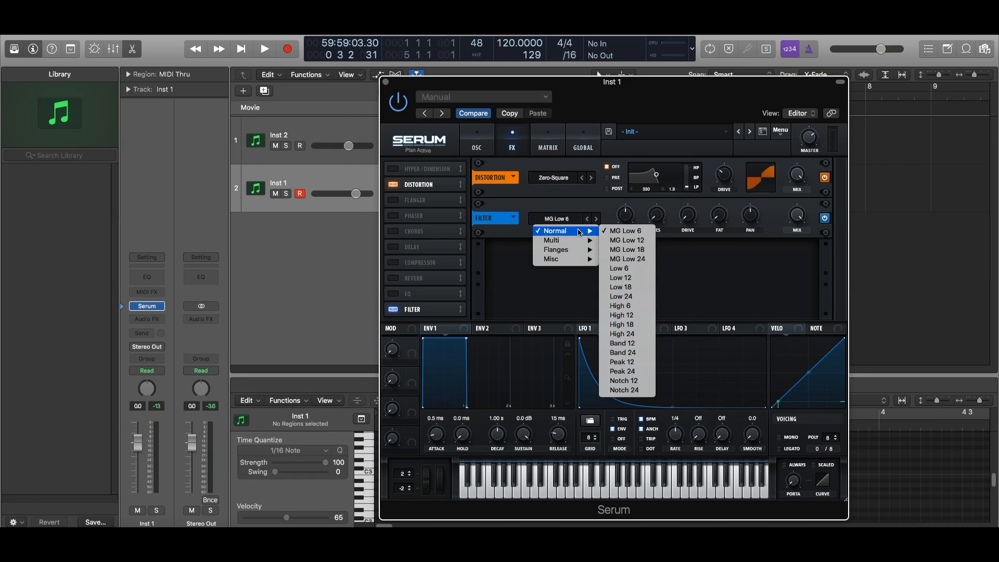
left_click(644, 251)
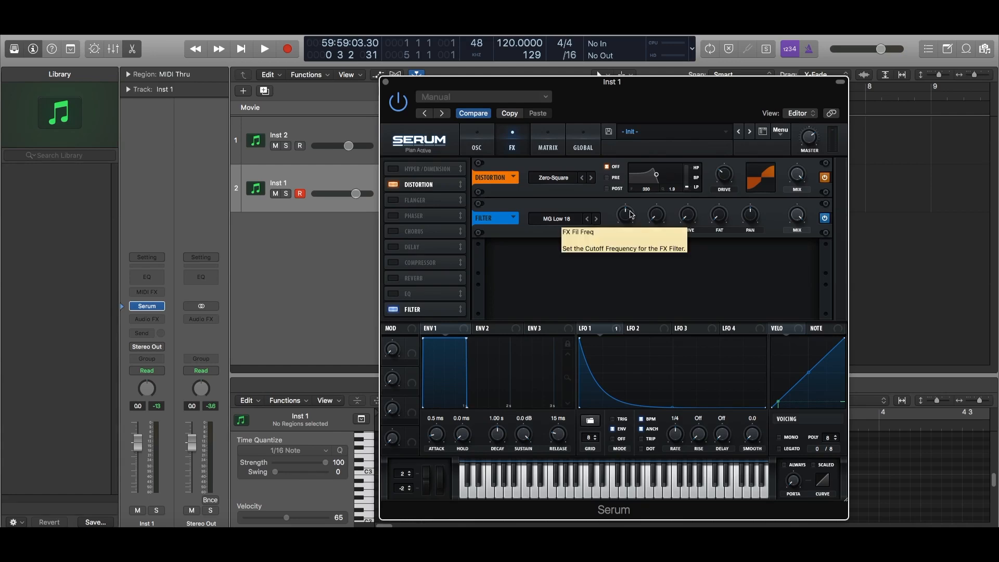
mouse_move(627, 214)
left_mouse_down()
mouse_move(626, 235)
mouse_move(628, 212)
left_mouse_up()
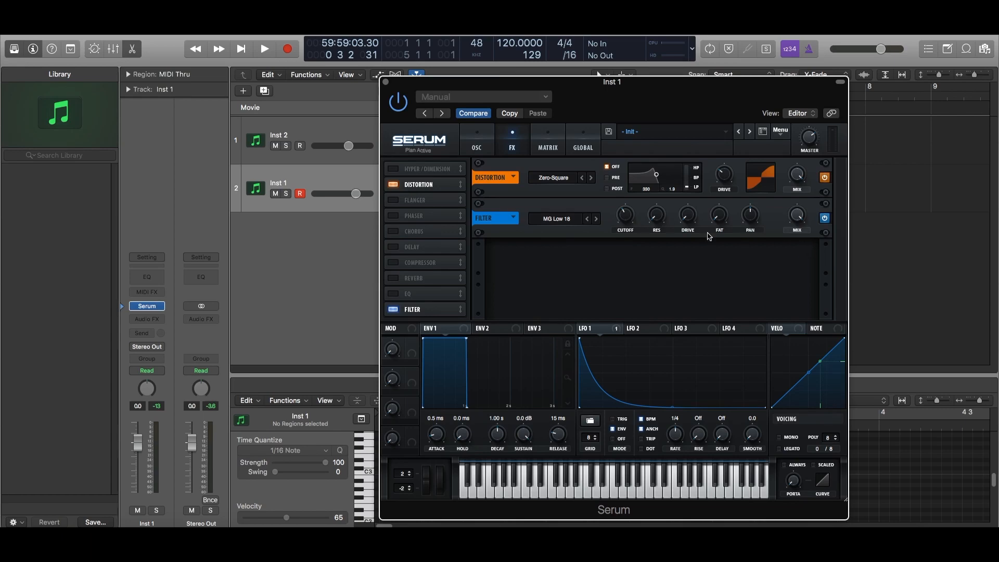
- Raise the effect filter's Drive and enable the Compressor effect
mouse_move(691, 214)
left_click(394, 263)
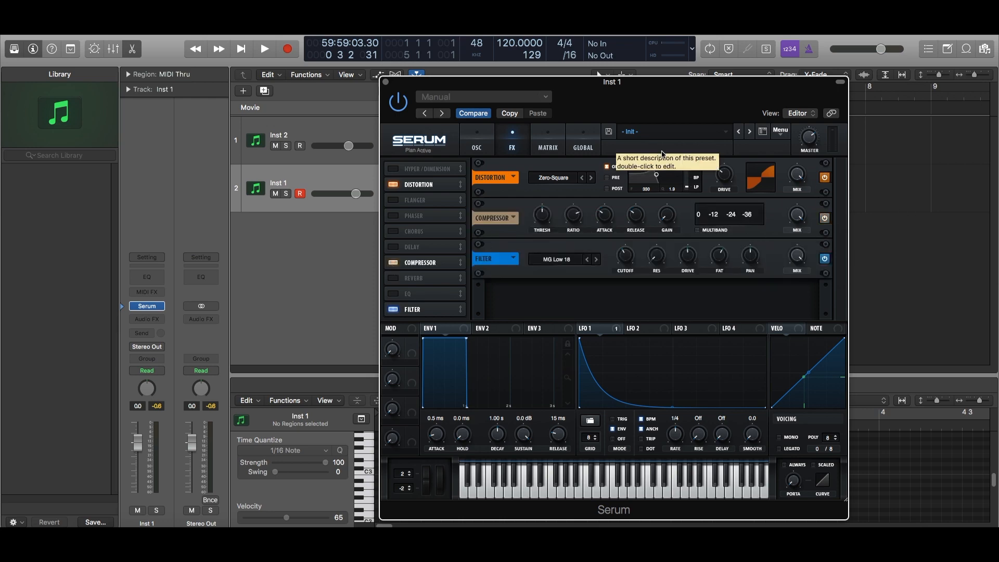
- Turn on multiband mode for the Compressor effect and make a small adjustment to its Threshold
left_click(698, 231)
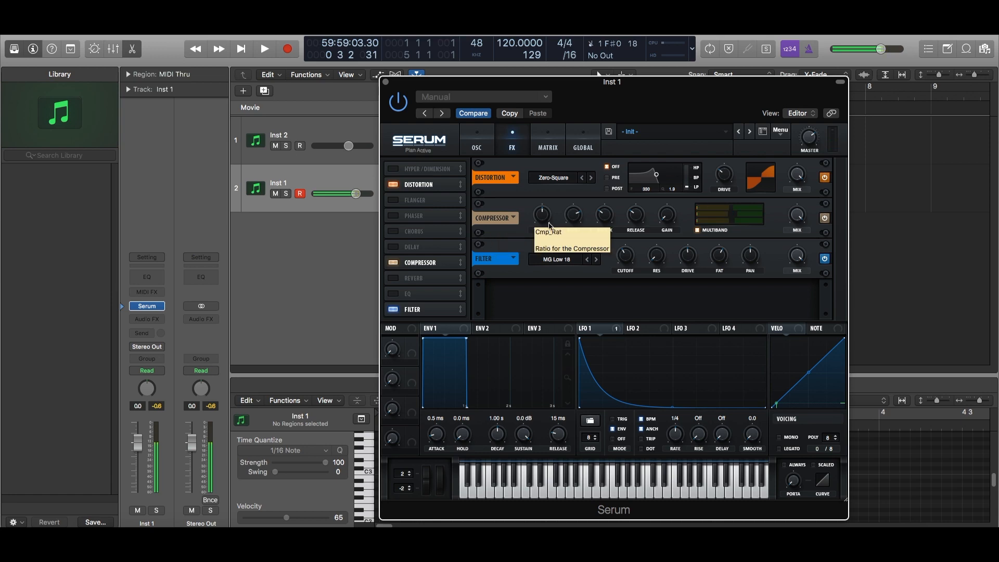
left_click_drag(543, 214, 545, 204)
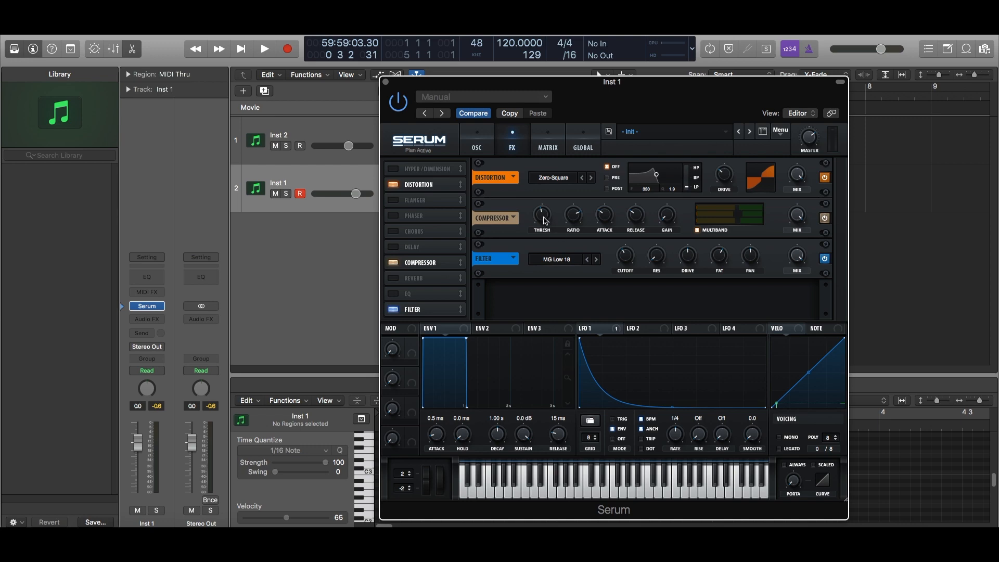
mouse_move(544, 228)
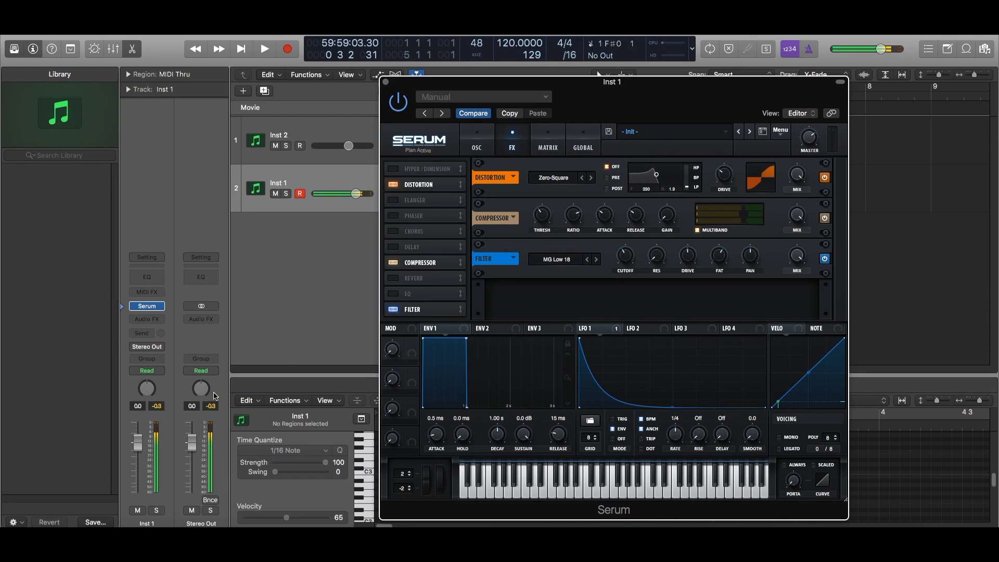
mouse_move(809, 145)
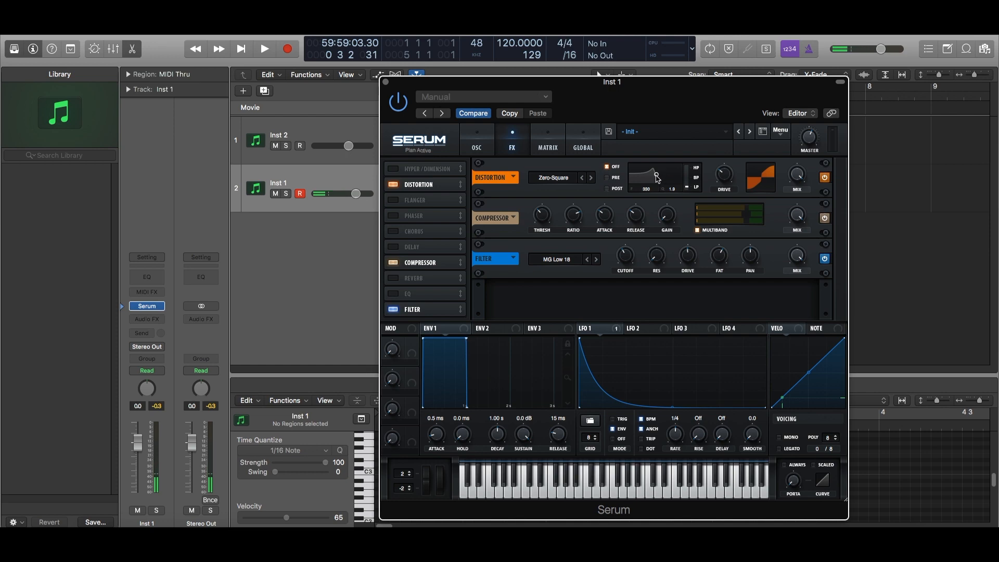
- Set the Distortion's built-in filter to Post and raise its frequency to about 13 kHz with a Q of 0.1
left_click(606, 188)
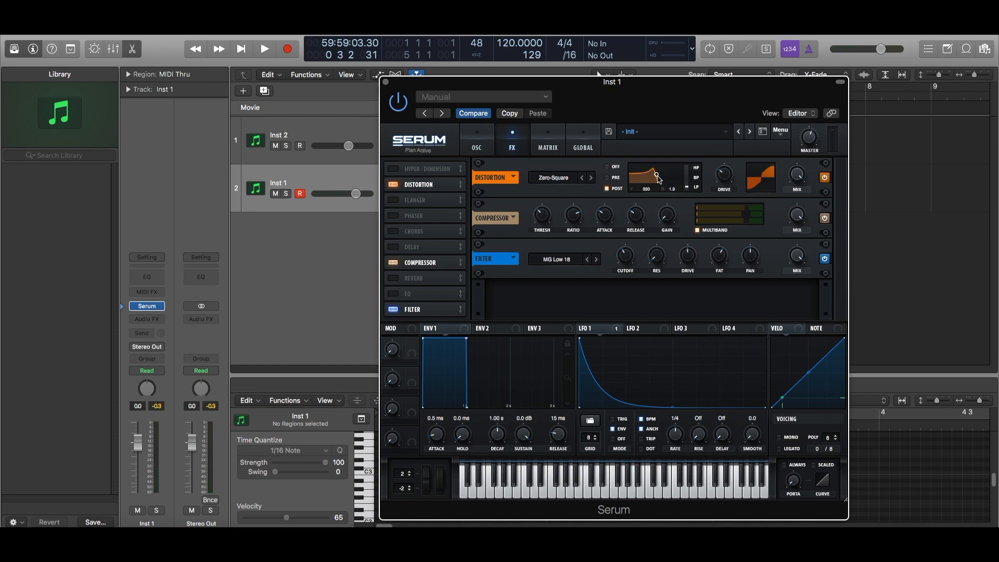
left_click_drag(658, 177, 662, 173)
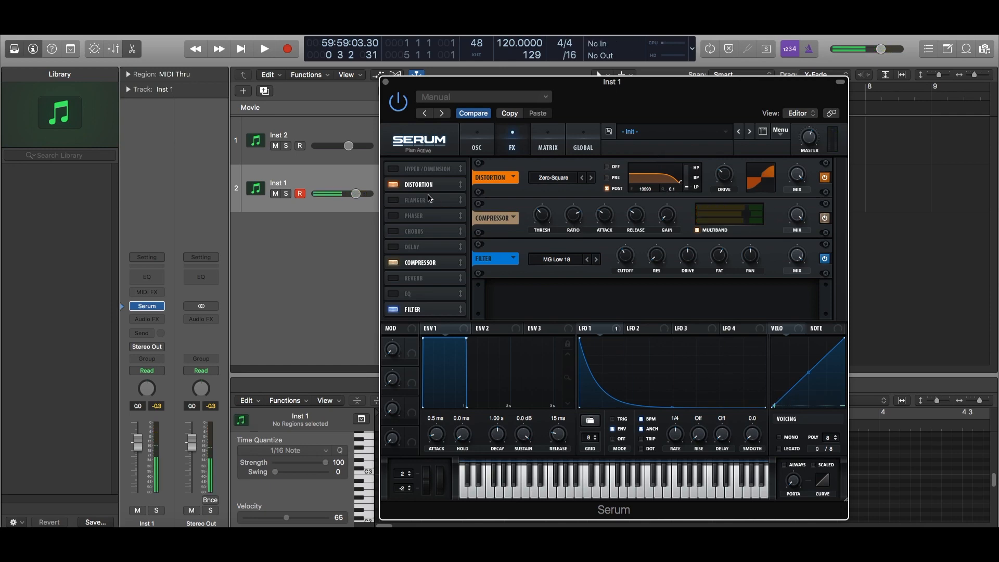
- Assign LFO 1 as a modulation source to the Distortion's Drive and the effect filter's Cutoff
left_click(479, 152)
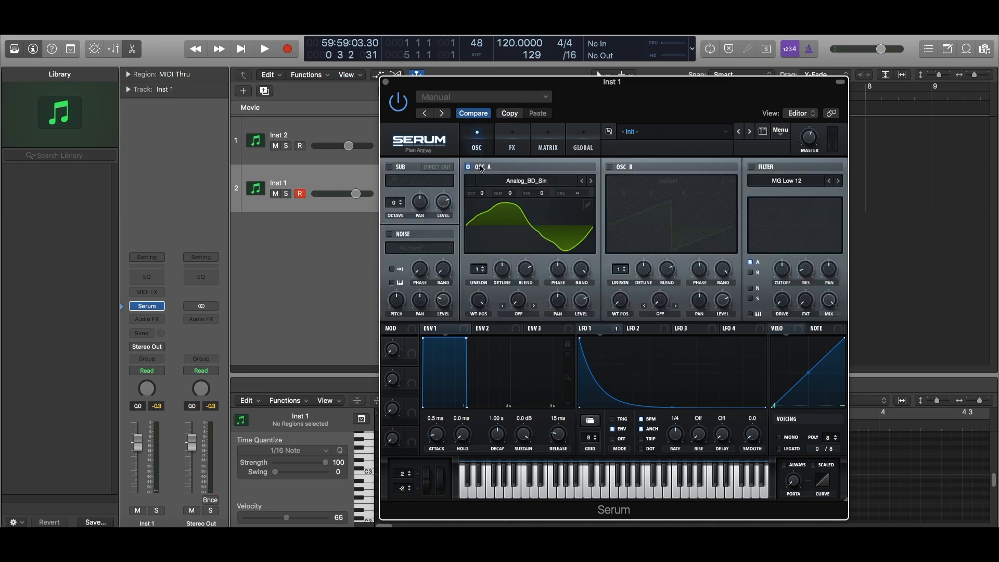
left_click(512, 148)
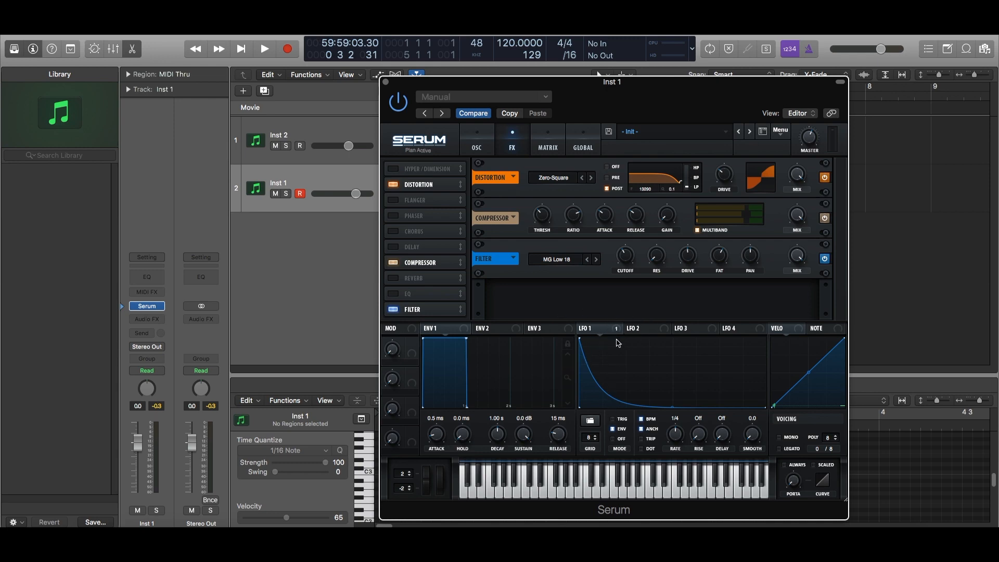
left_click_drag(618, 332, 725, 177)
left_click_drag(618, 334, 625, 255)
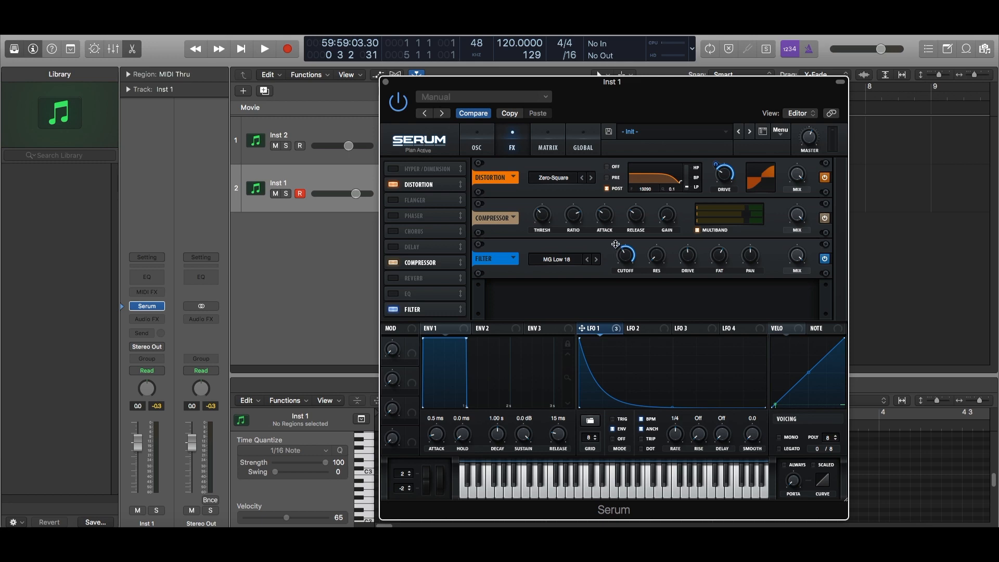
- Reduce LFO 1's modulation depth on the effect filter's Cutoff and steepen the LFO 1 curve for a faster decay
mouse_move(615, 247)
left_click_drag(617, 245, 614, 253)
mouse_move(615, 247)
left_click_drag(616, 246, 615, 249)
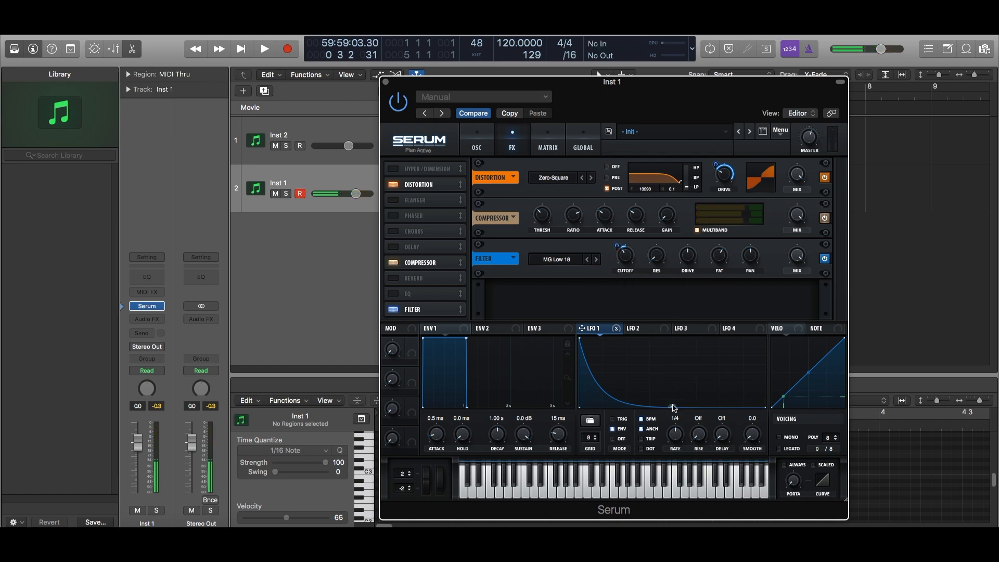
left_click_drag(673, 409, 611, 415)
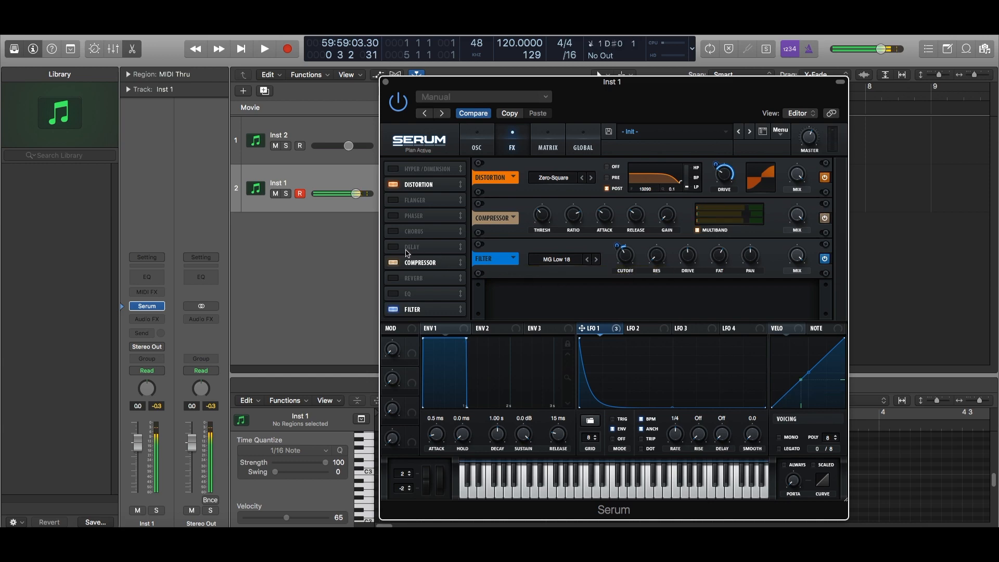
- Enable the Noise oscillator and the main MG Low 12 filter on the oscillator page
left_click(489, 142)
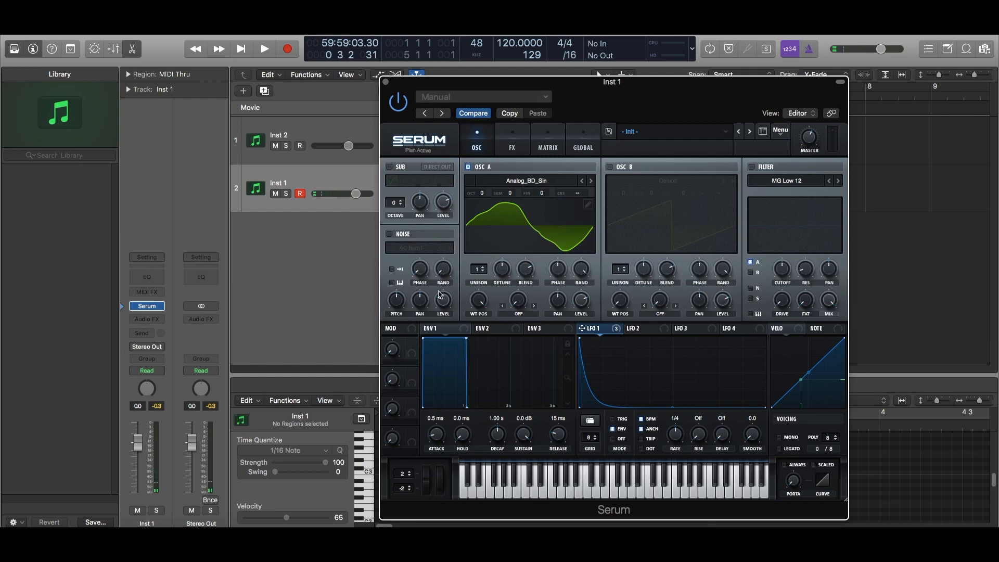
left_click(390, 234)
left_click(751, 167)
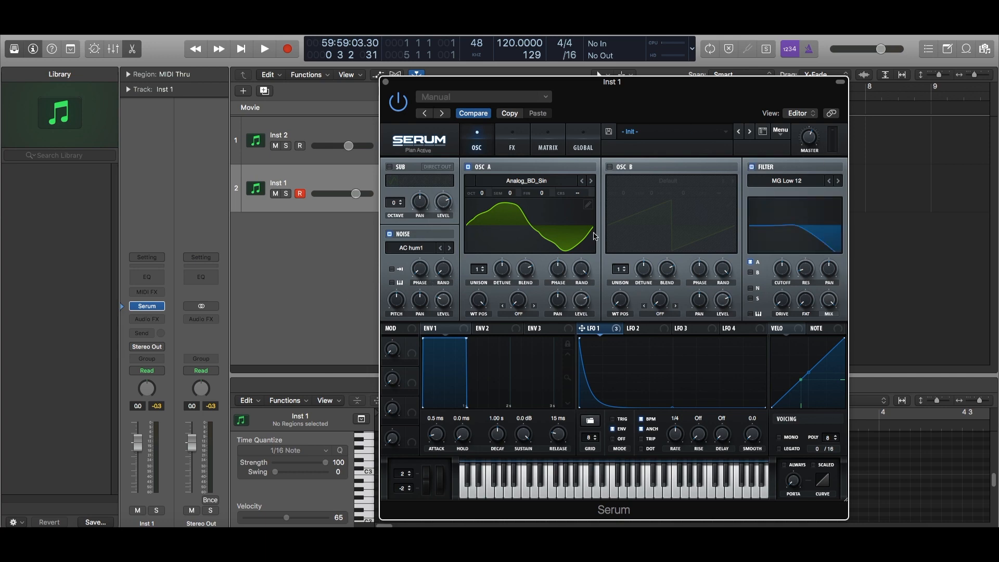
left_click(512, 146)
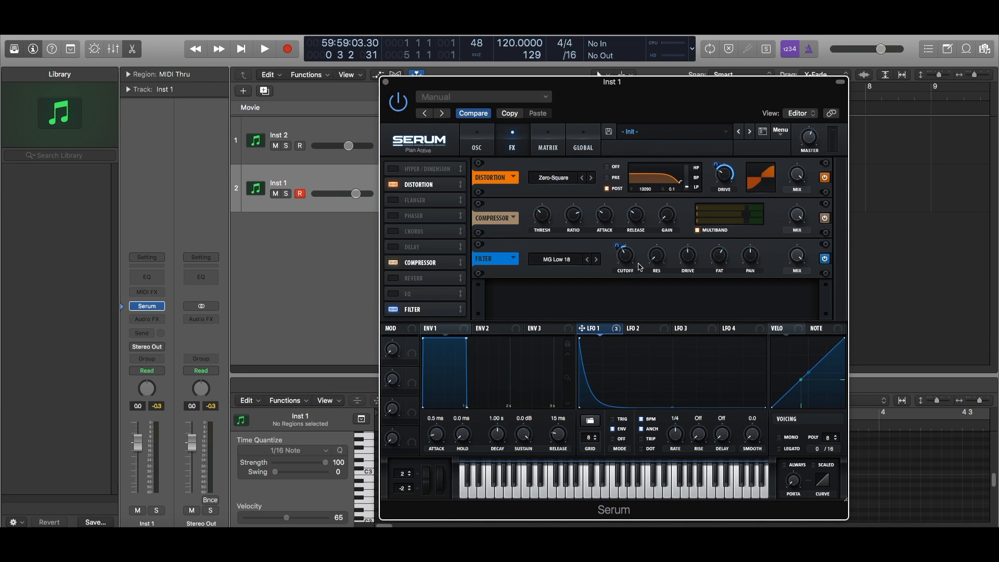
left_click(475, 148)
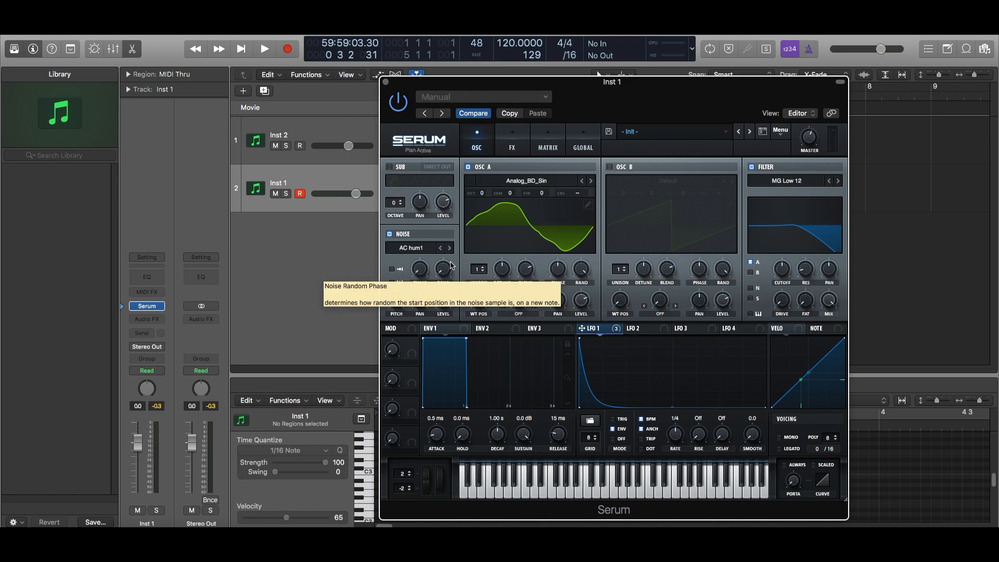
- Browse the noise sample categories, keep AC hum1, and raise the Noise oscillator's Level
left_click(422, 248)
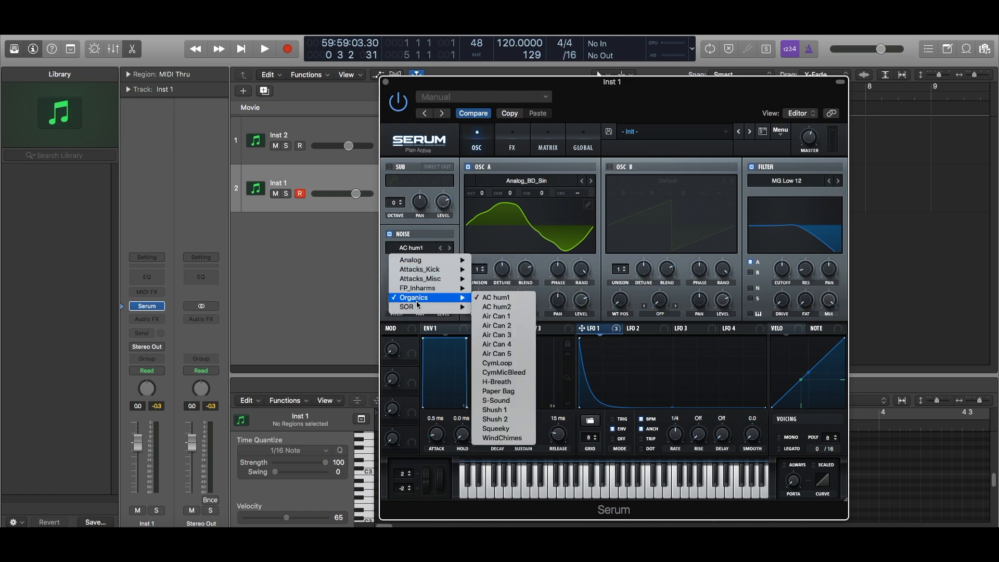
left_click(431, 229)
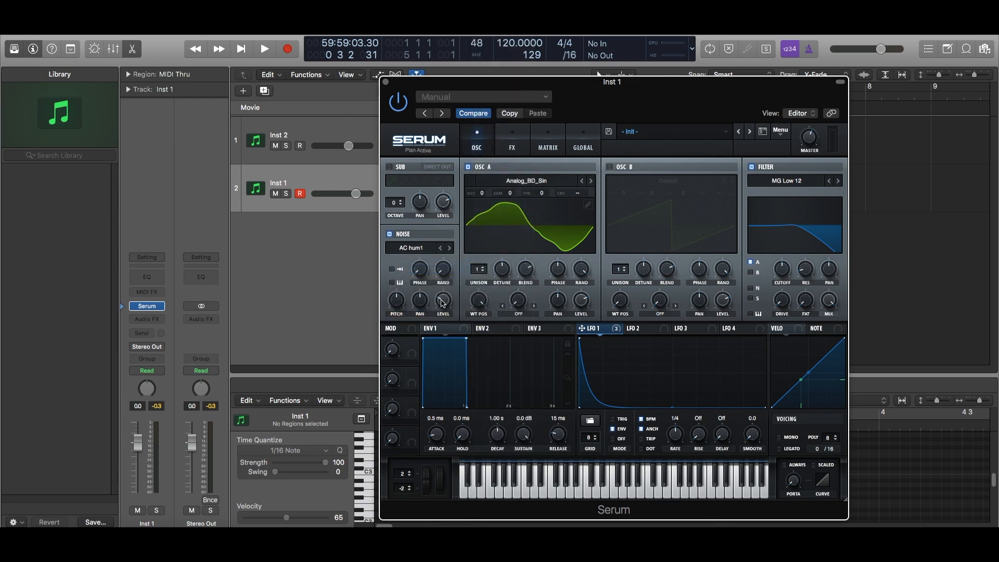
left_click_drag(442, 306, 457, 264)
- Reposition the Serum plug-in window and look through the wavetable categories of Osc A without choosing one
left_click(512, 140)
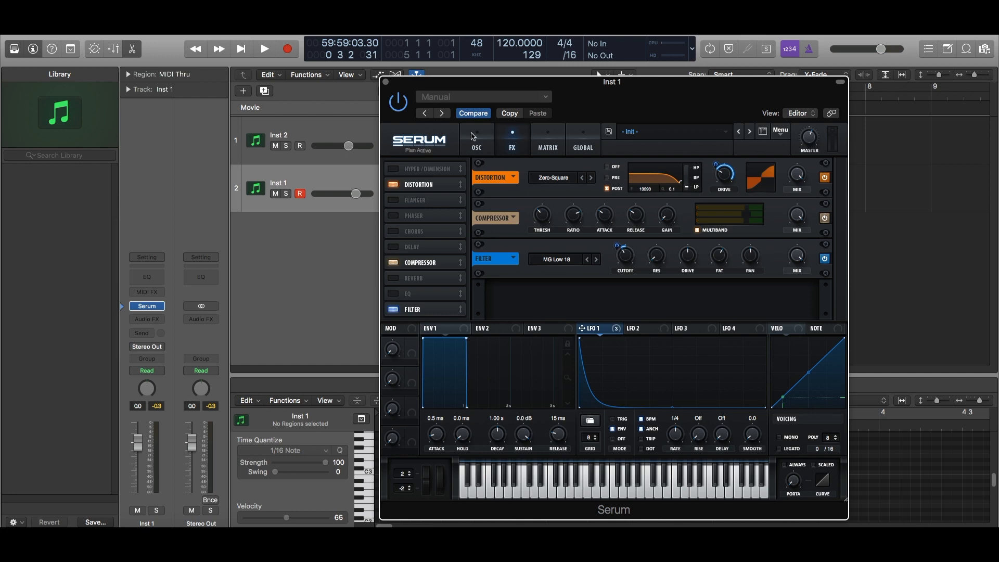
left_click_drag(405, 95, 370, 112)
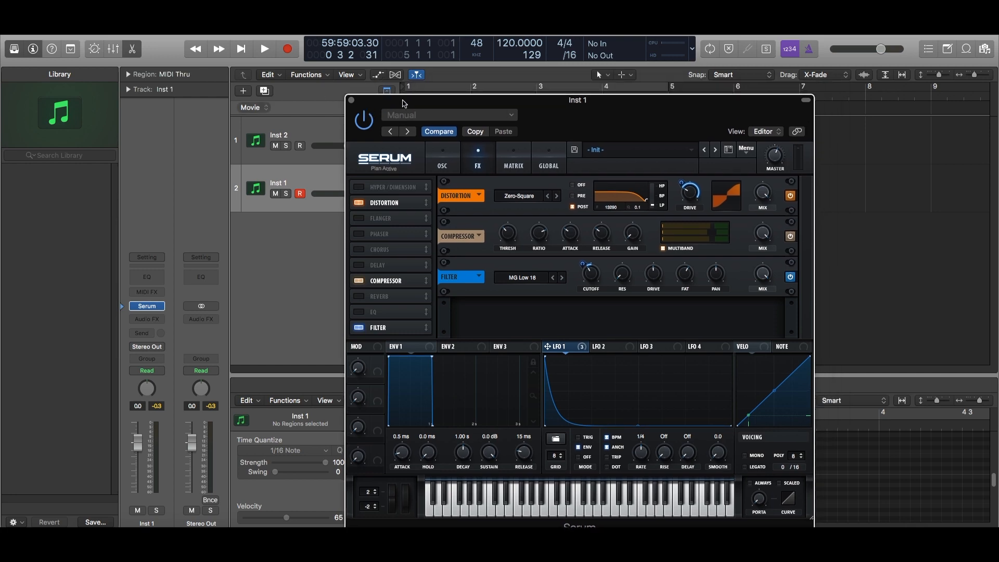
left_click(442, 157)
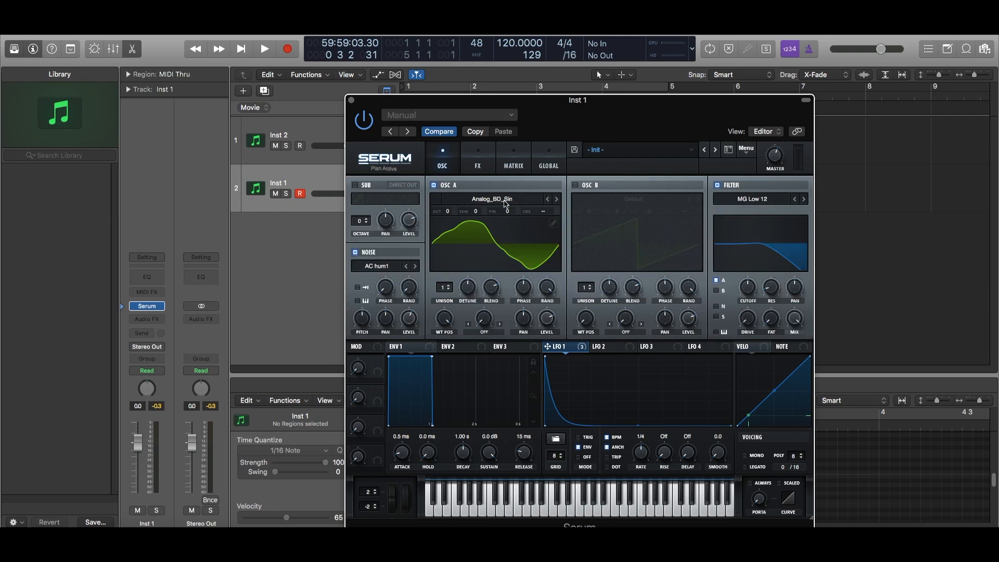
left_click(505, 203)
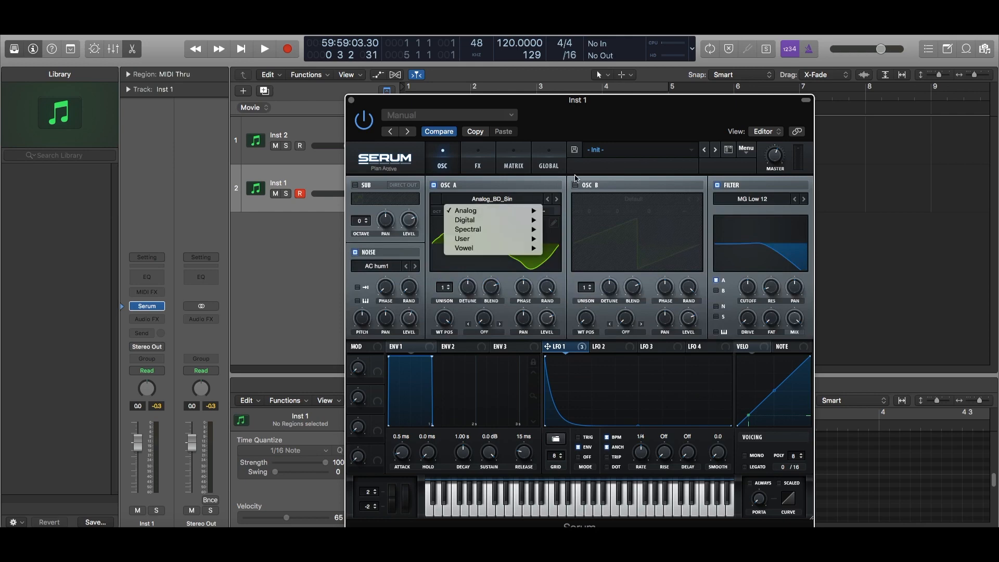
left_click(580, 175)
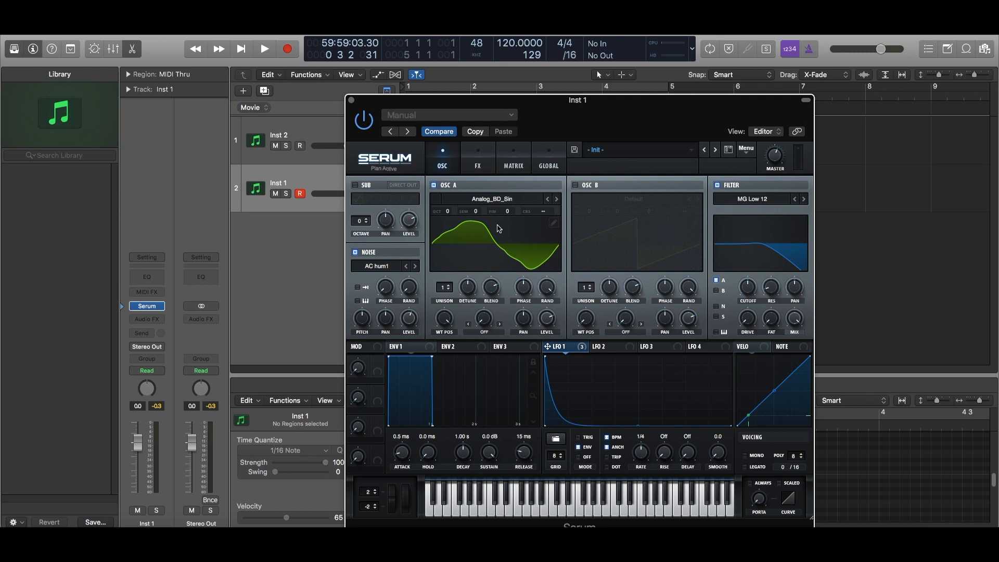